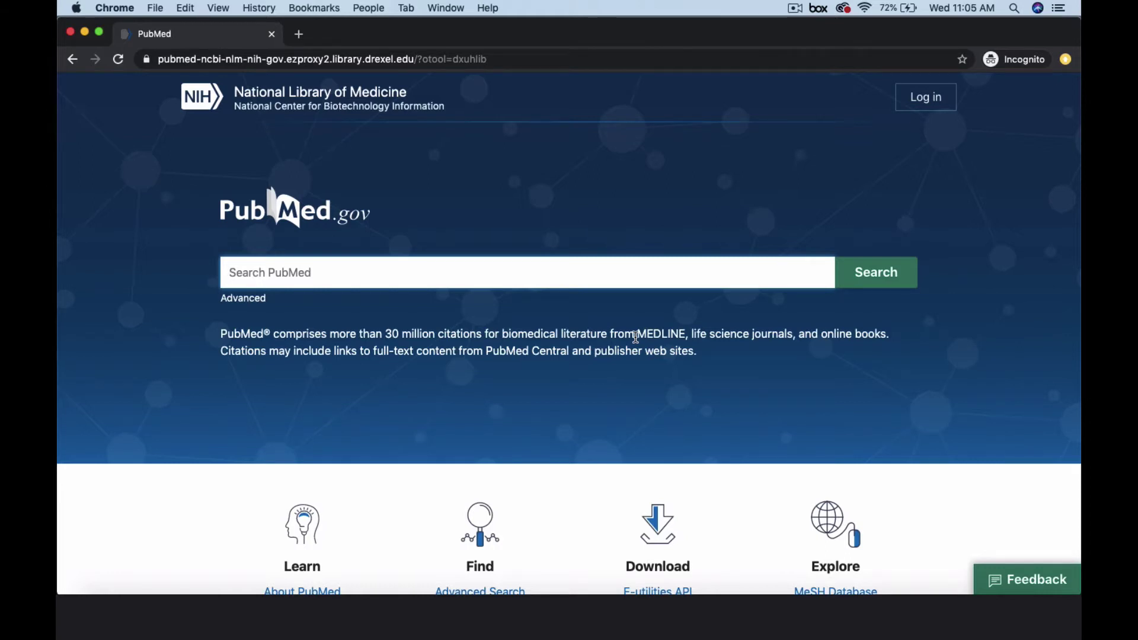
Search PubMed for 'asthma', returning 188,739 results.
{"action": "type", "text": "asthma"}
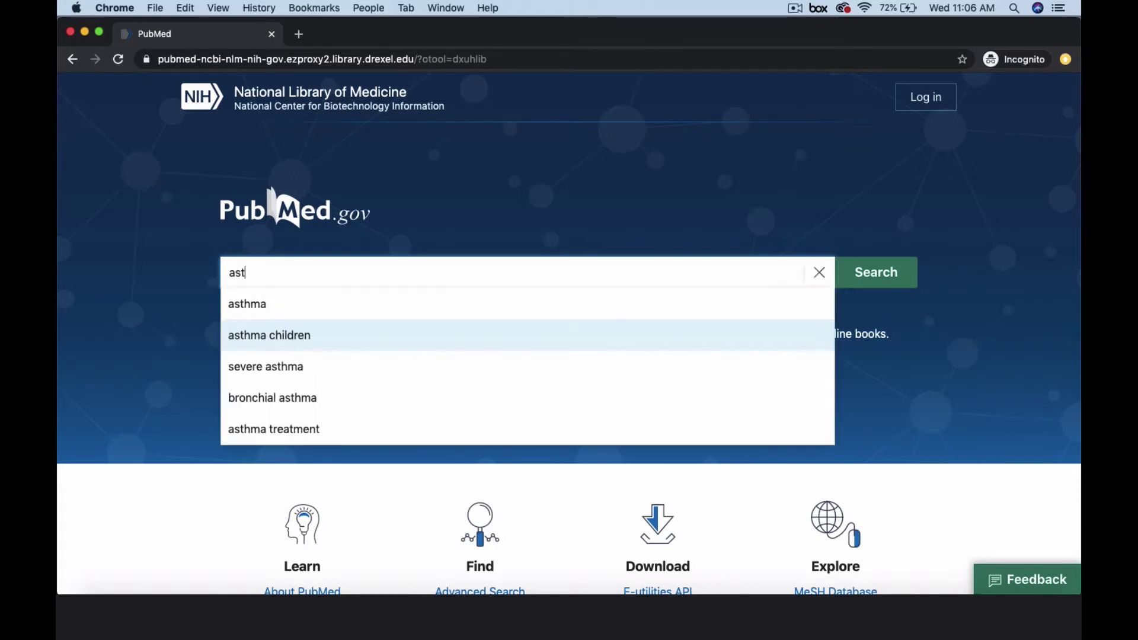
{"action": "left_click", "coordinate": [870, 273]}
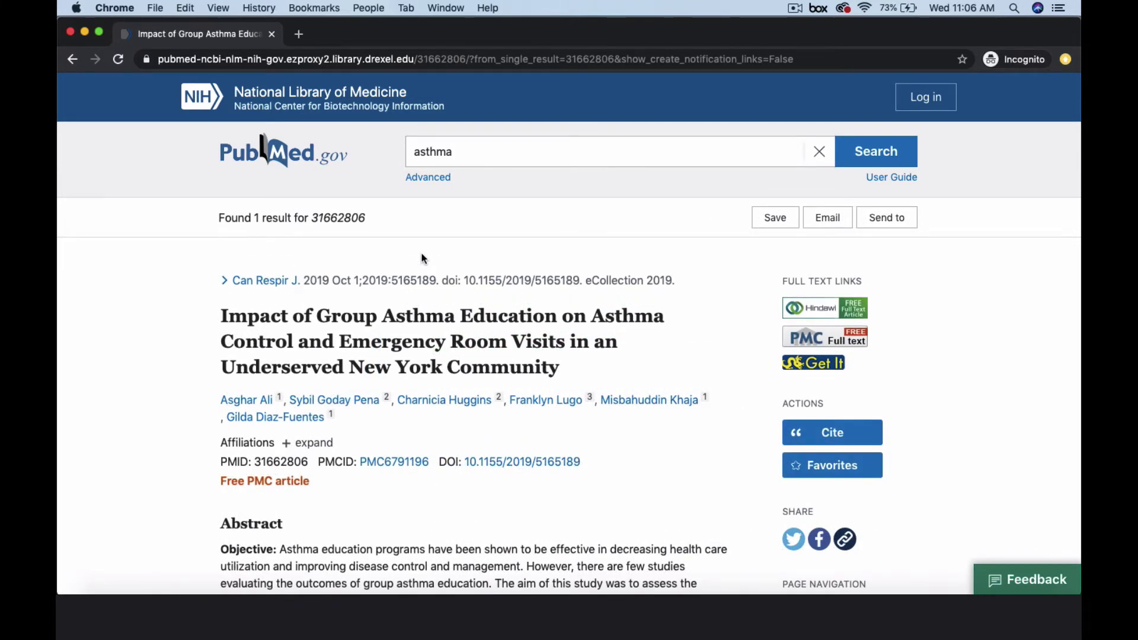
Scroll to the article's MeSH terms and select 'Asthma / prevention & control*'.
{"action": "scroll", "coordinate": [423, 259], "scroll_direction": "down", "scroll_amount": 10}
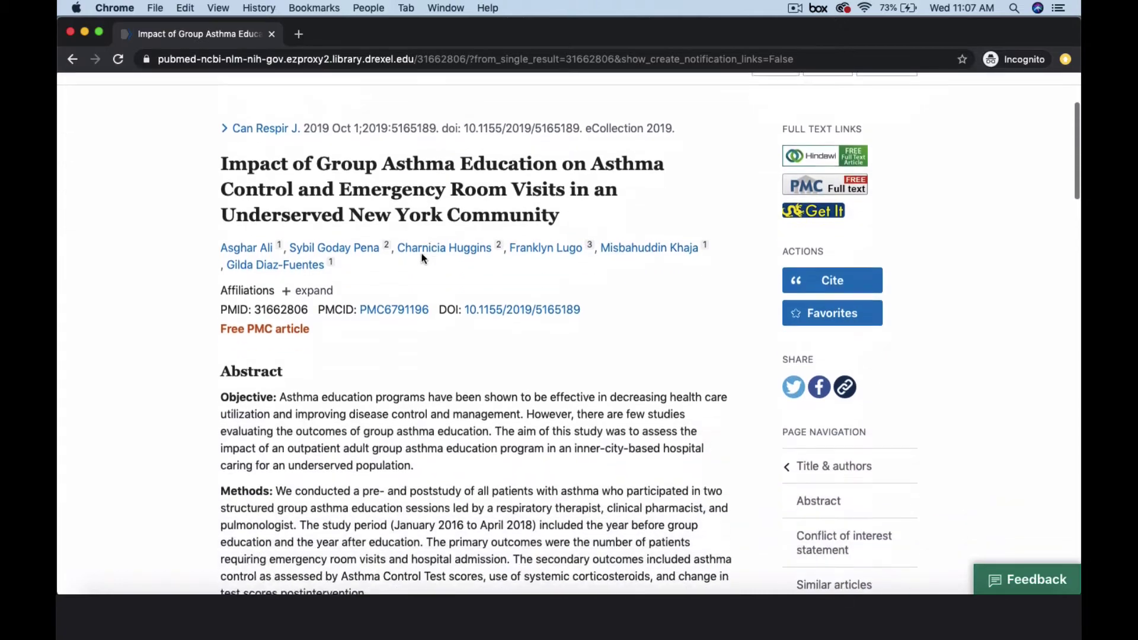
{"action": "scroll", "coordinate": [422, 254], "scroll_direction": "down", "scroll_amount": 20}
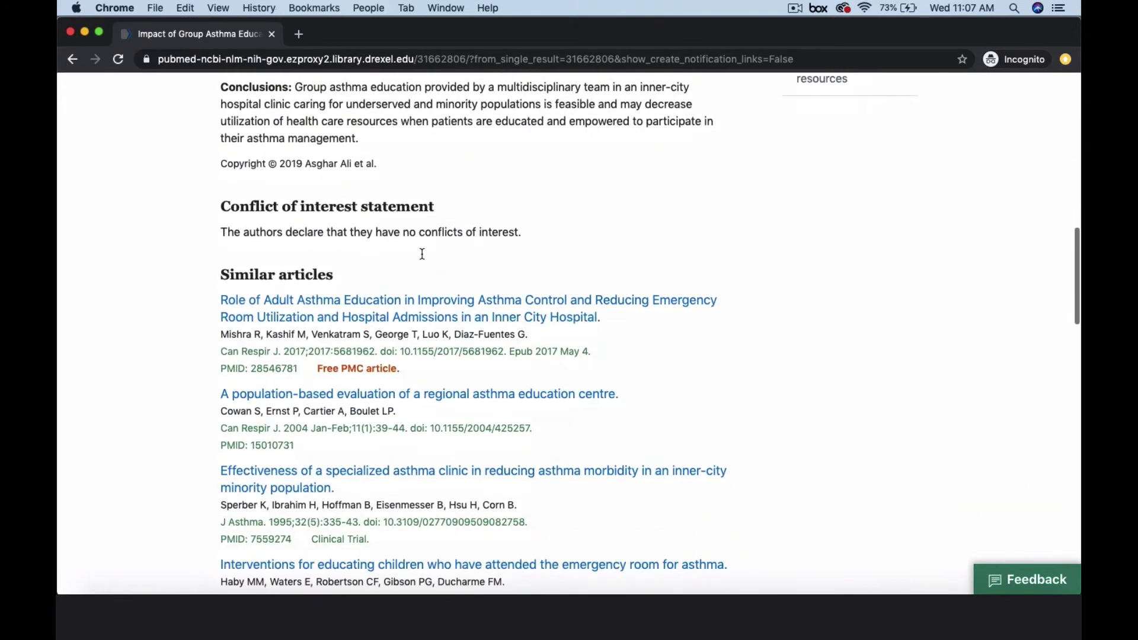
{"action": "scroll", "coordinate": [423, 254], "scroll_direction": "down", "scroll_amount": 5}
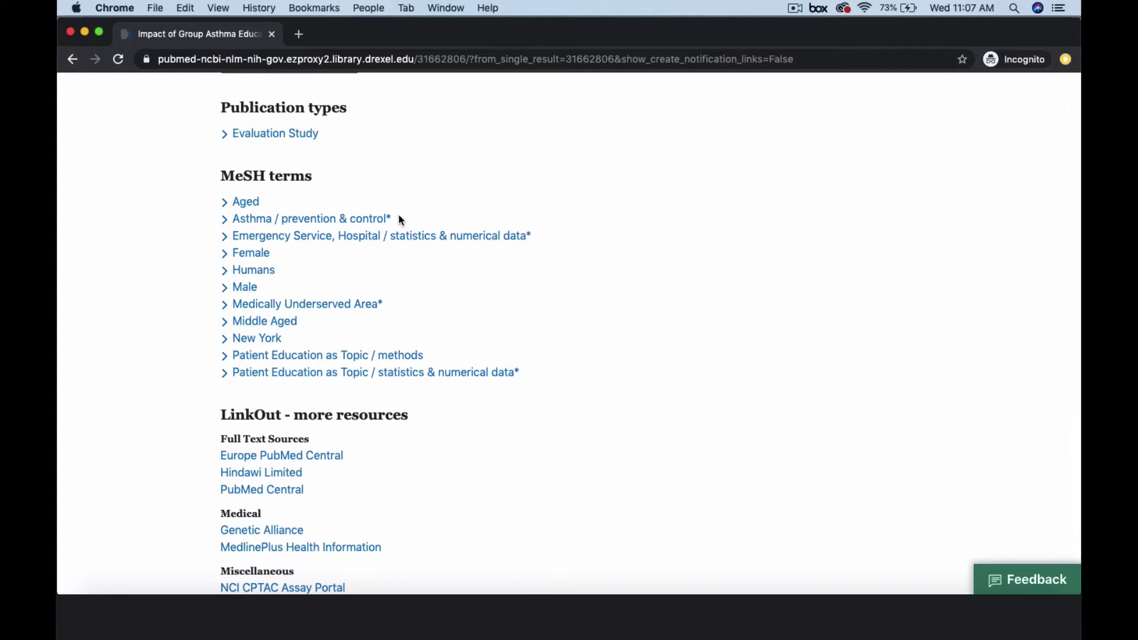
{"action": "left_click_drag", "start_coordinate": [400, 219], "coordinate": [234, 221]}
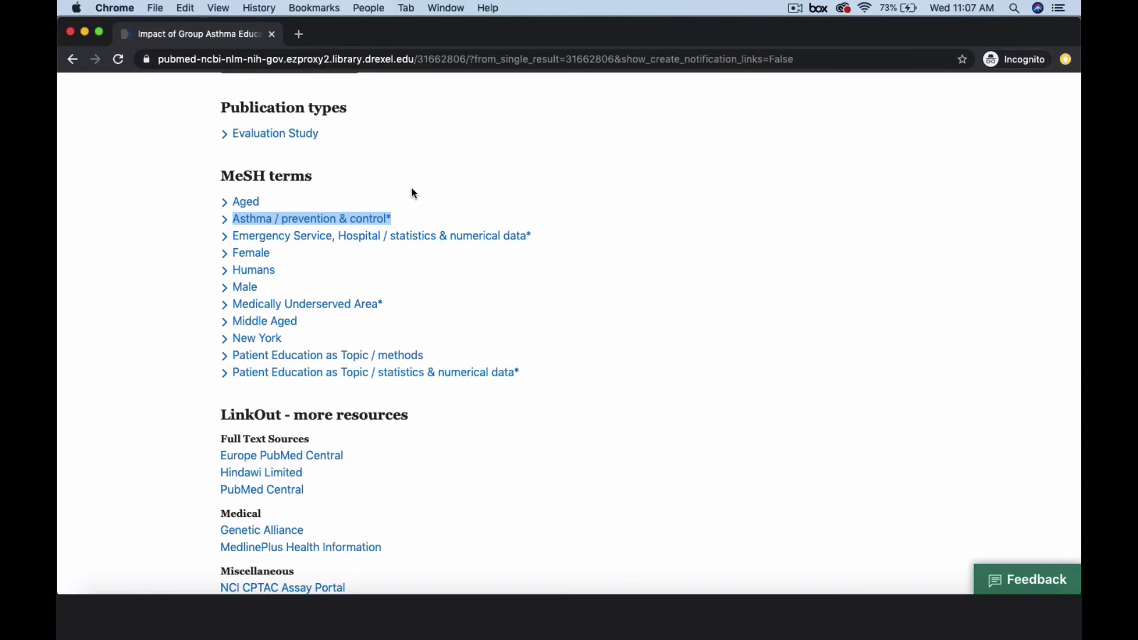
Search PubMed on the Asthma/prevention and control major MeSH term, giving 3,315 results.
{"action": "left_click", "coordinate": [225, 222]}
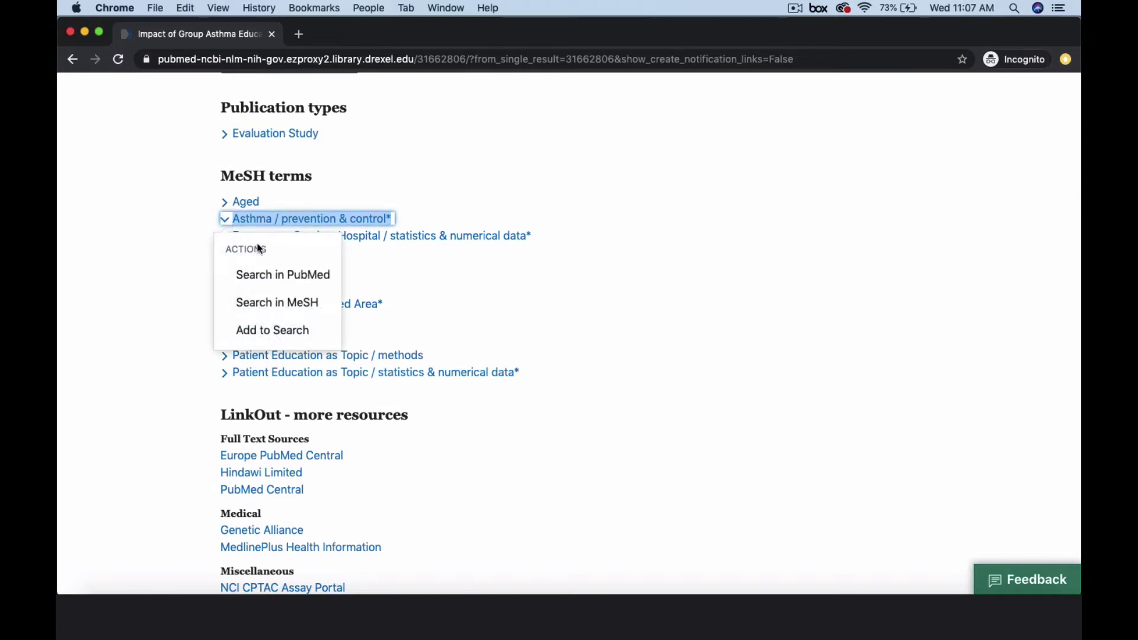
{"action": "left_click", "coordinate": [272, 276]}
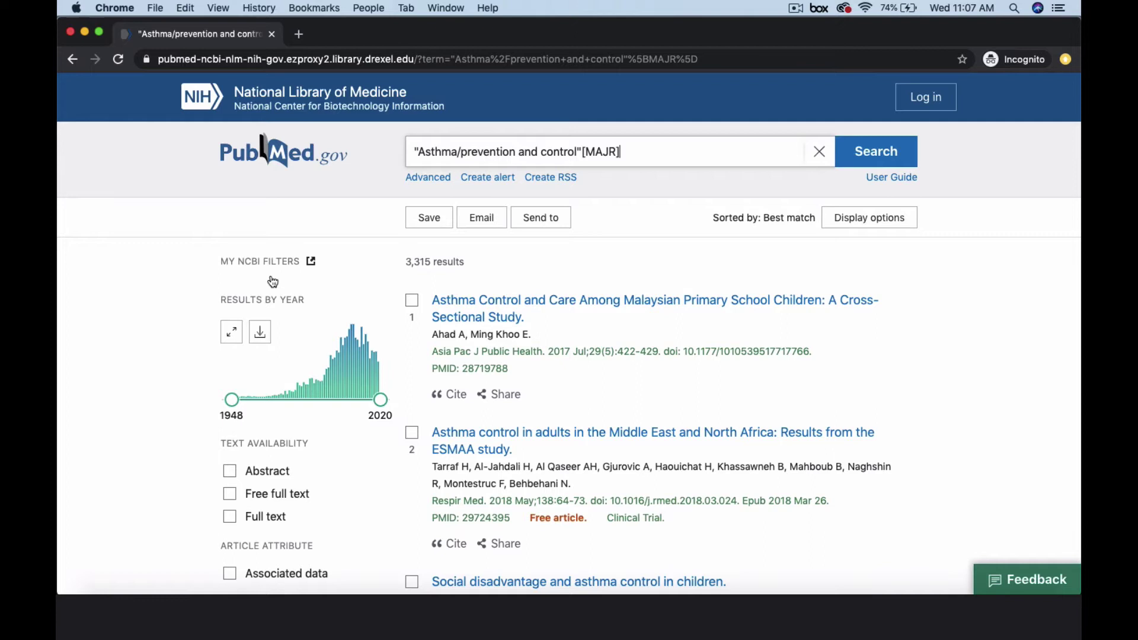
Go from the PubMed homepage to the MeSH Database and search 'patient education'.
{"action": "left_click", "coordinate": [244, 157]}
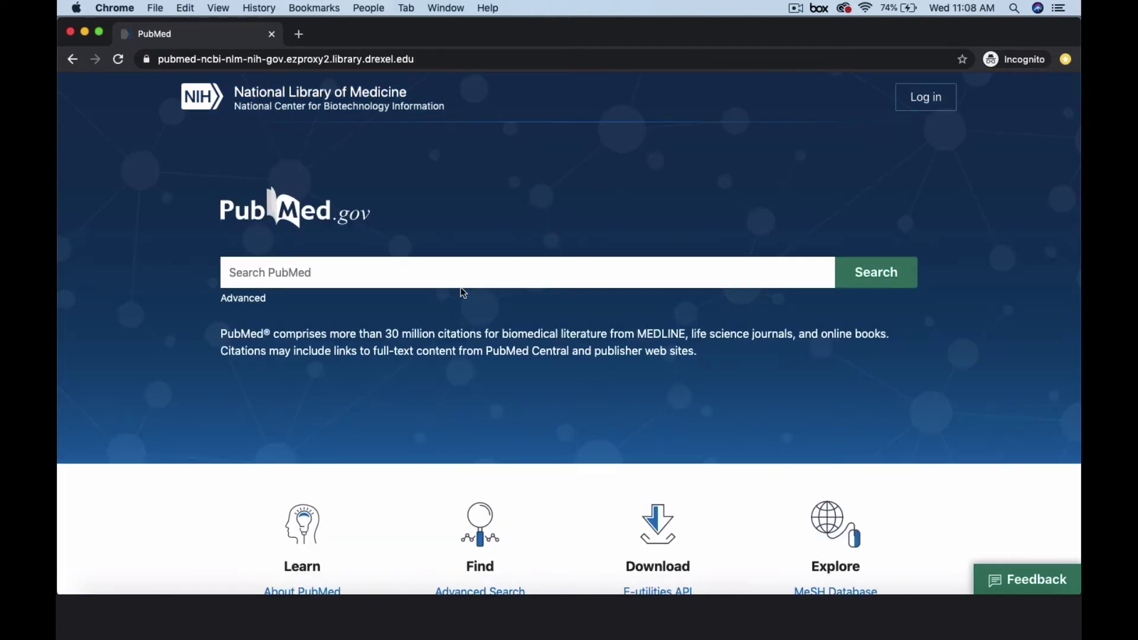
{"action": "scroll", "coordinate": [462, 293], "scroll_direction": "down", "scroll_amount": 5}
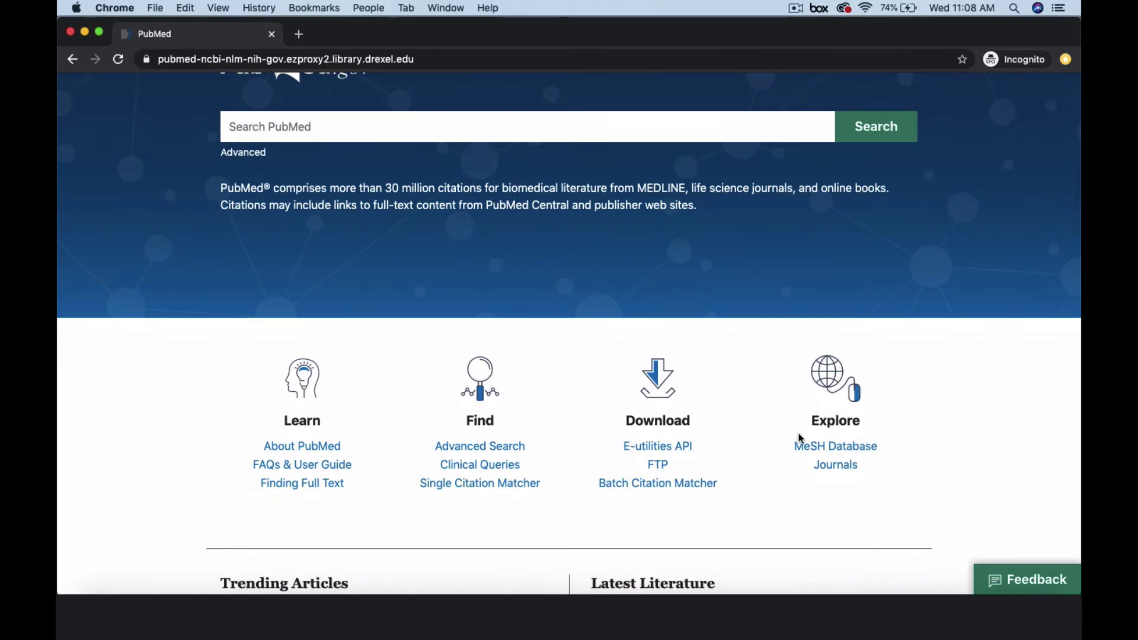
{"action": "left_click", "coordinate": [848, 454]}
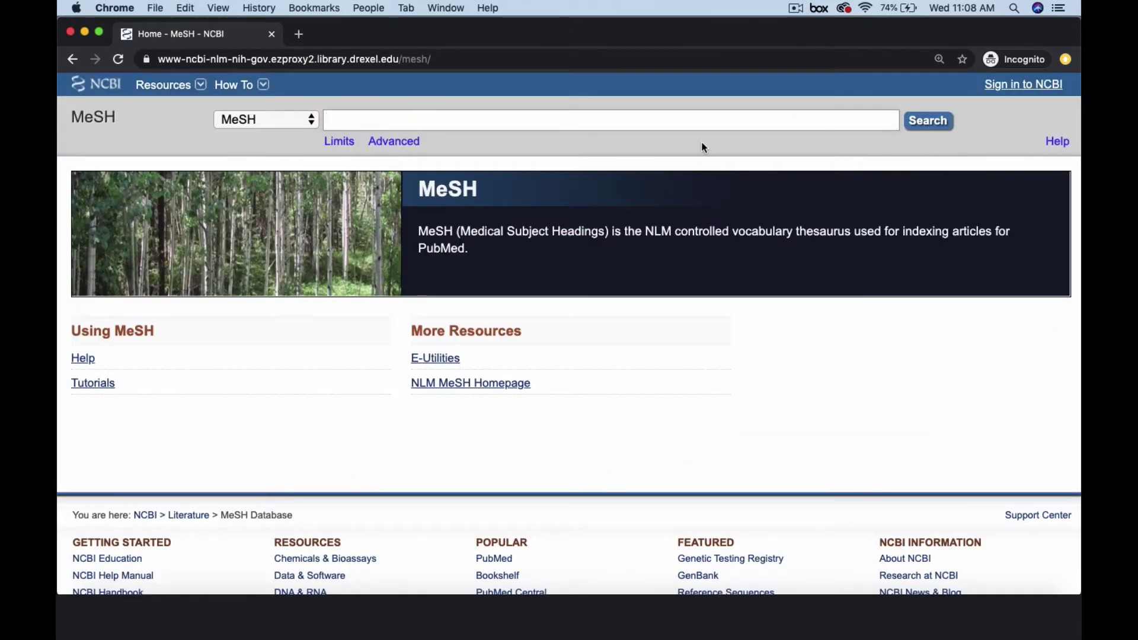
{"action": "type", "text": "patient education"}
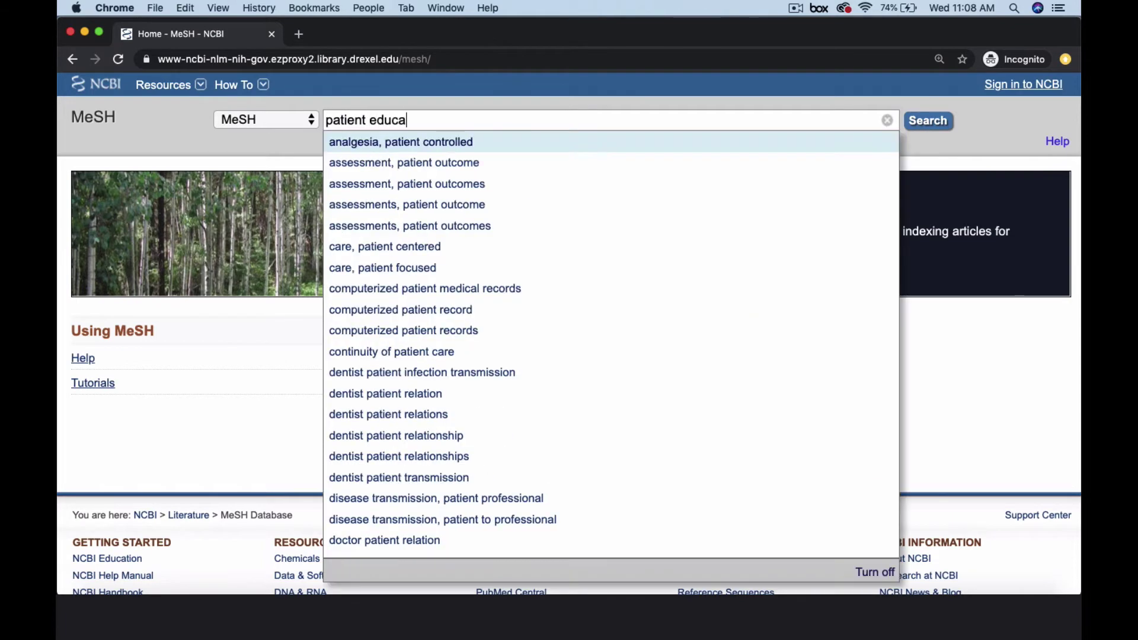
{"action": "left_click", "coordinate": [925, 131]}
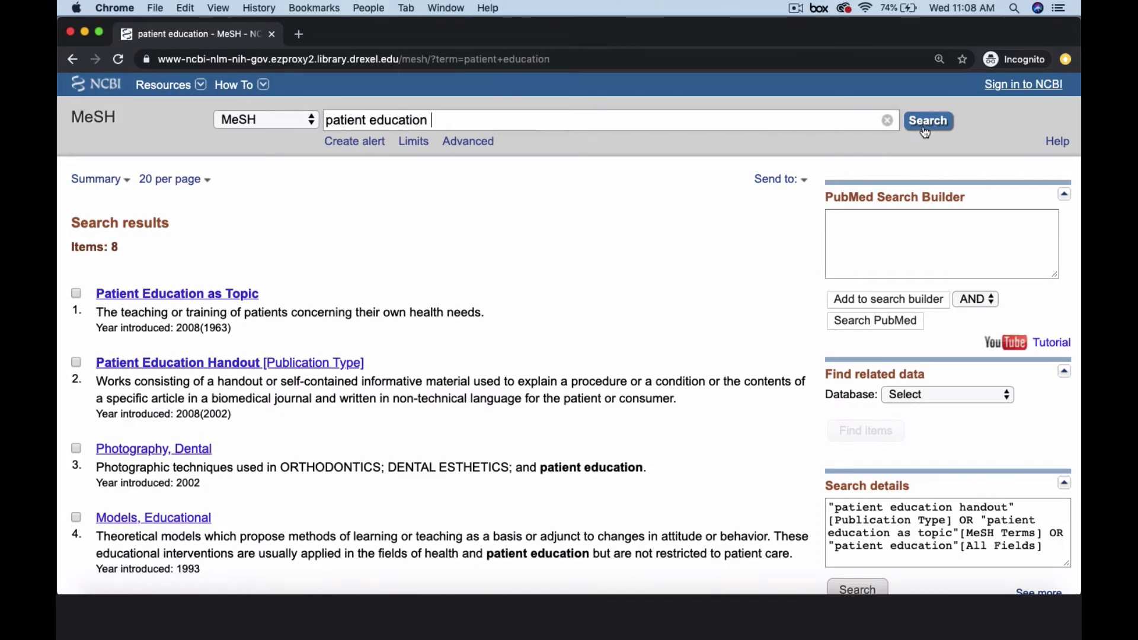
Open Patient Education as Topic and inspect its tree, including Health Education and Prenatal Education.
{"action": "left_click", "coordinate": [243, 294]}
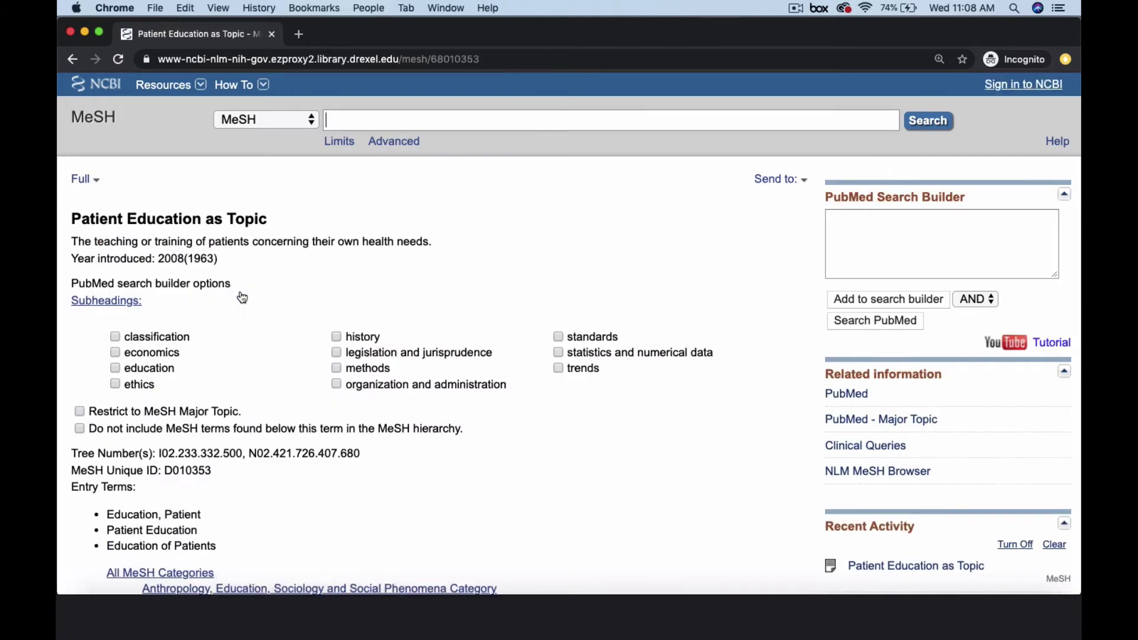
{"action": "scroll", "coordinate": [242, 297], "scroll_direction": "down", "scroll_amount": 5}
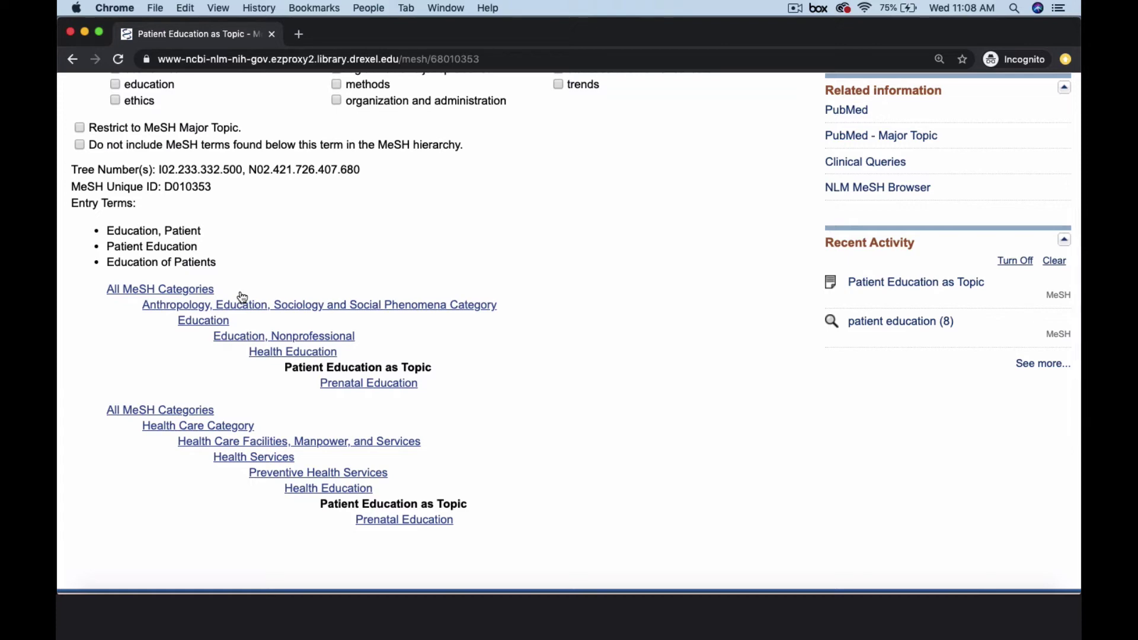
{"action": "left_click_drag", "start_coordinate": [347, 354], "coordinate": [250, 353]}
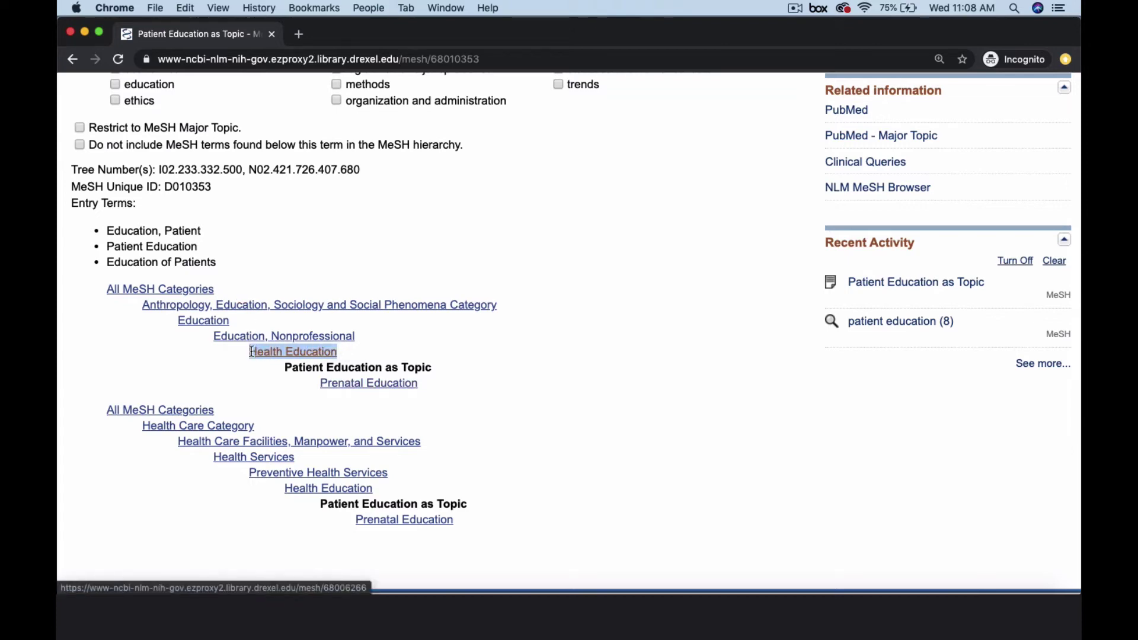
{"action": "left_click", "coordinate": [445, 358]}
{"action": "left_click_drag", "start_coordinate": [423, 386], "coordinate": [320, 384]}
{"action": "left_click", "coordinate": [411, 347]}
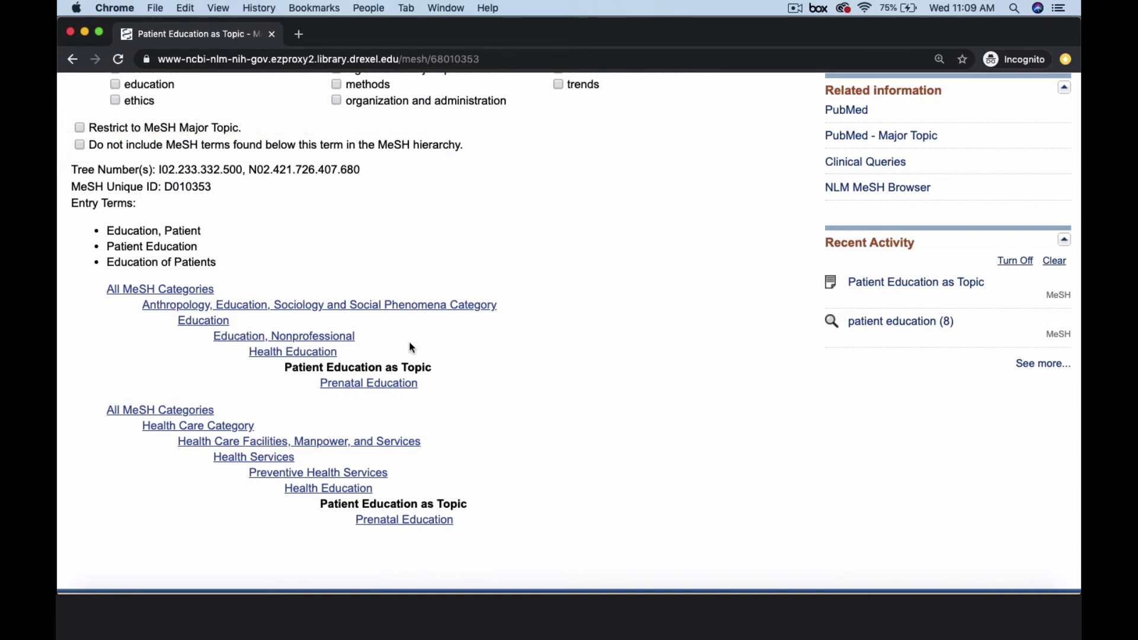
{"action": "scroll", "coordinate": [409, 343], "scroll_direction": "up", "scroll_amount": 5}
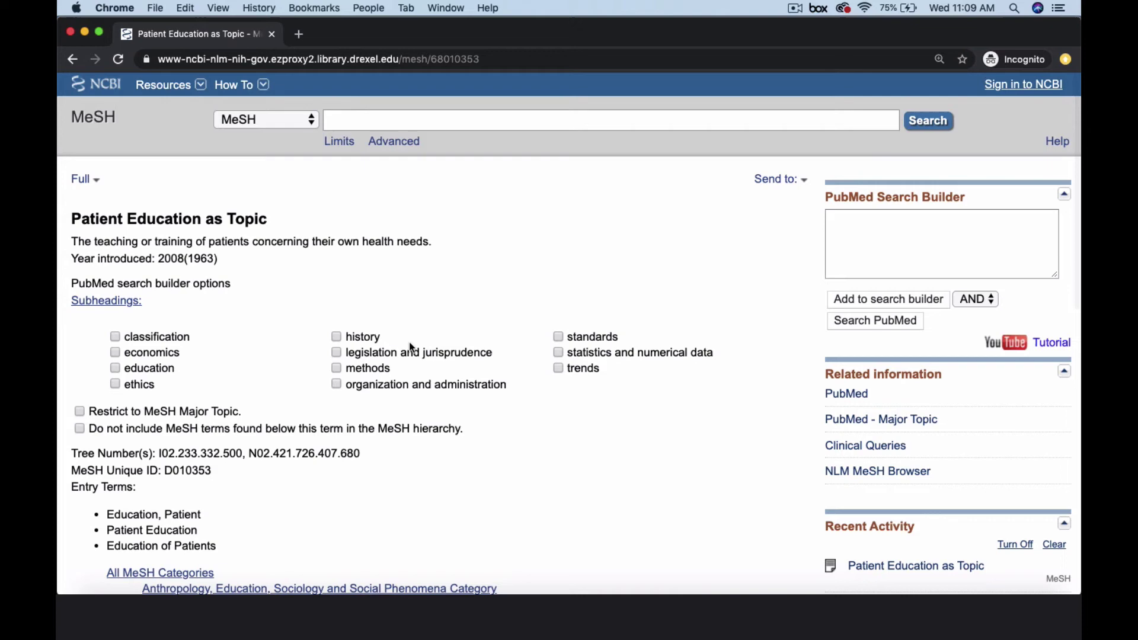
Search PubMed for Patient Education as Topic (85,011 results) and open Advanced Search history.
{"action": "left_click", "coordinate": [918, 306]}
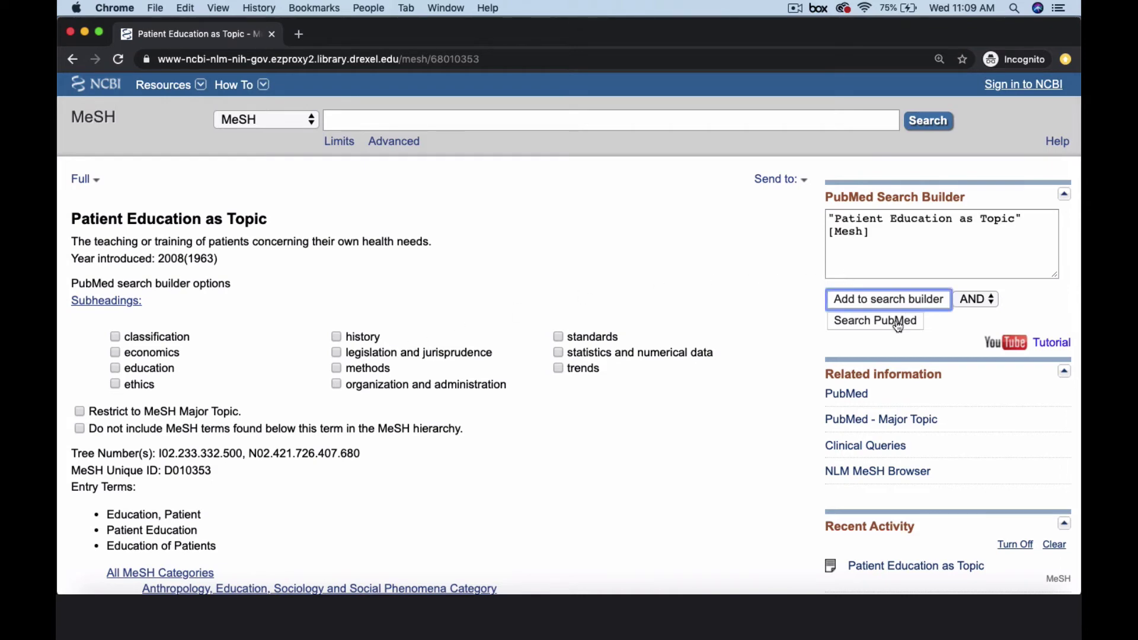
{"action": "left_click", "coordinate": [899, 322]}
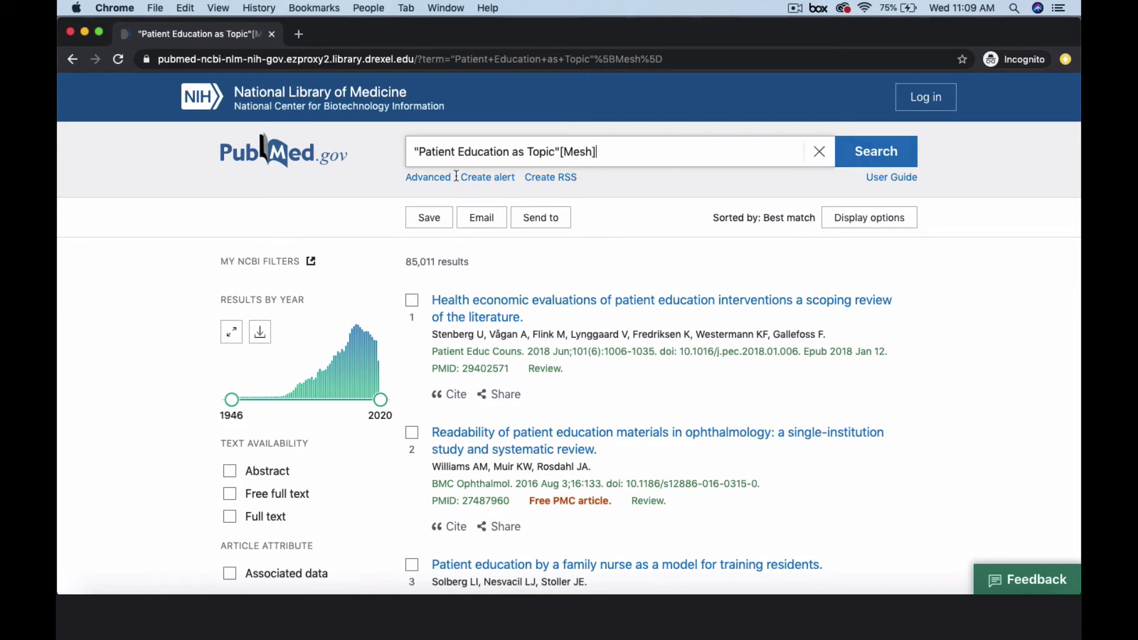
{"action": "left_click", "coordinate": [436, 178]}
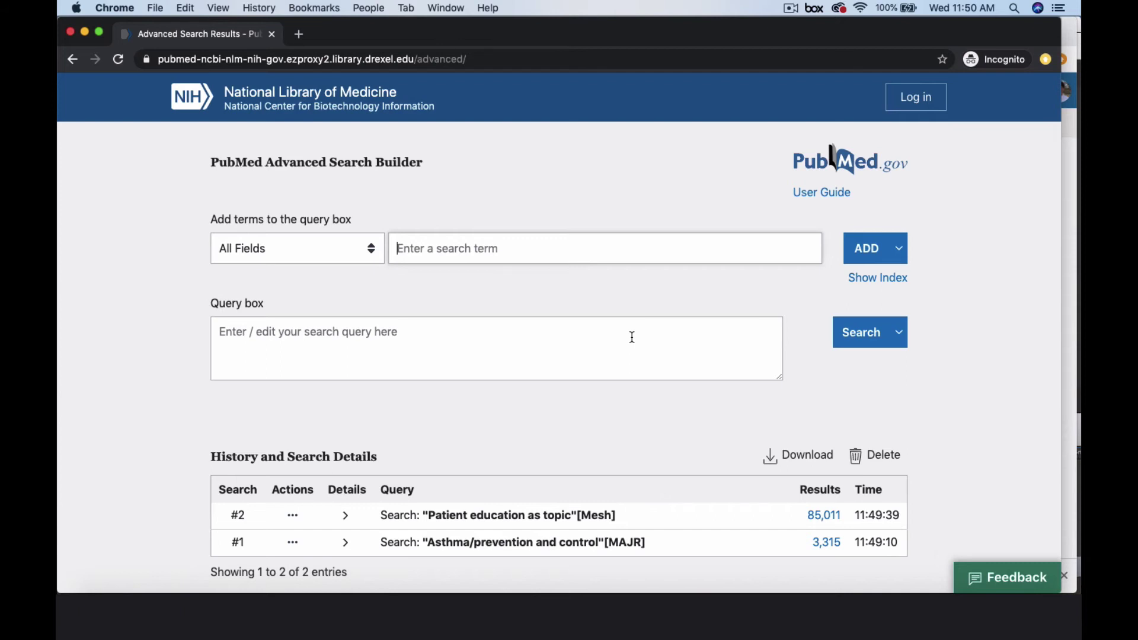
Combine the patient education search AND the asthma prevention search in the query box.
{"action": "left_click", "coordinate": [293, 515]}
{"action": "left_click", "coordinate": [338, 521]}
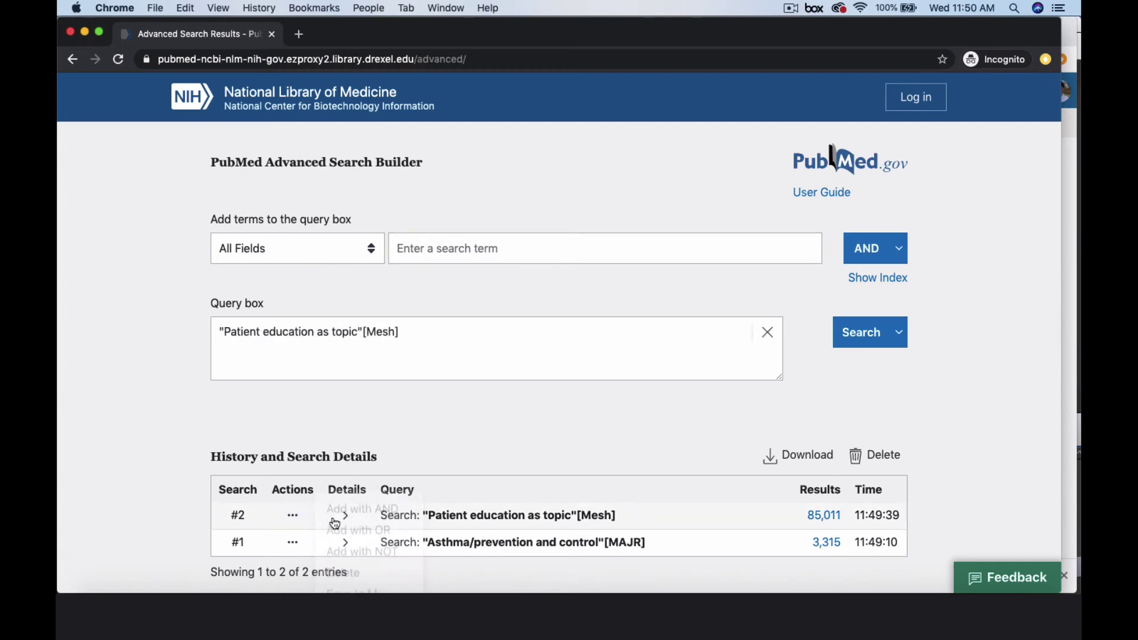
{"action": "left_click", "coordinate": [294, 543]}
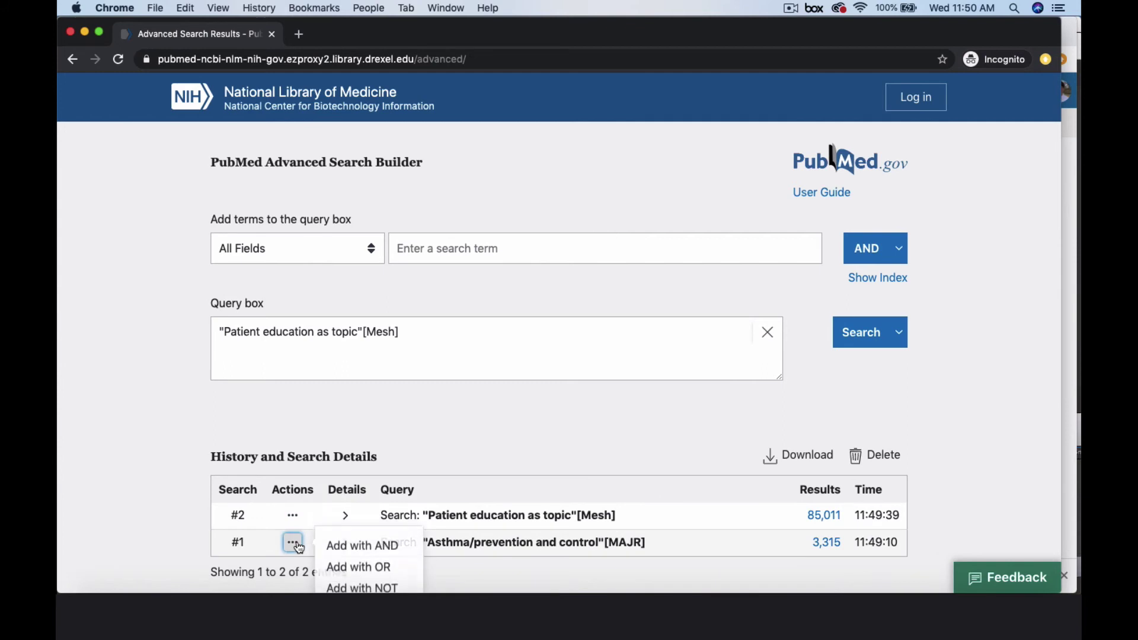
{"action": "left_click", "coordinate": [346, 550]}
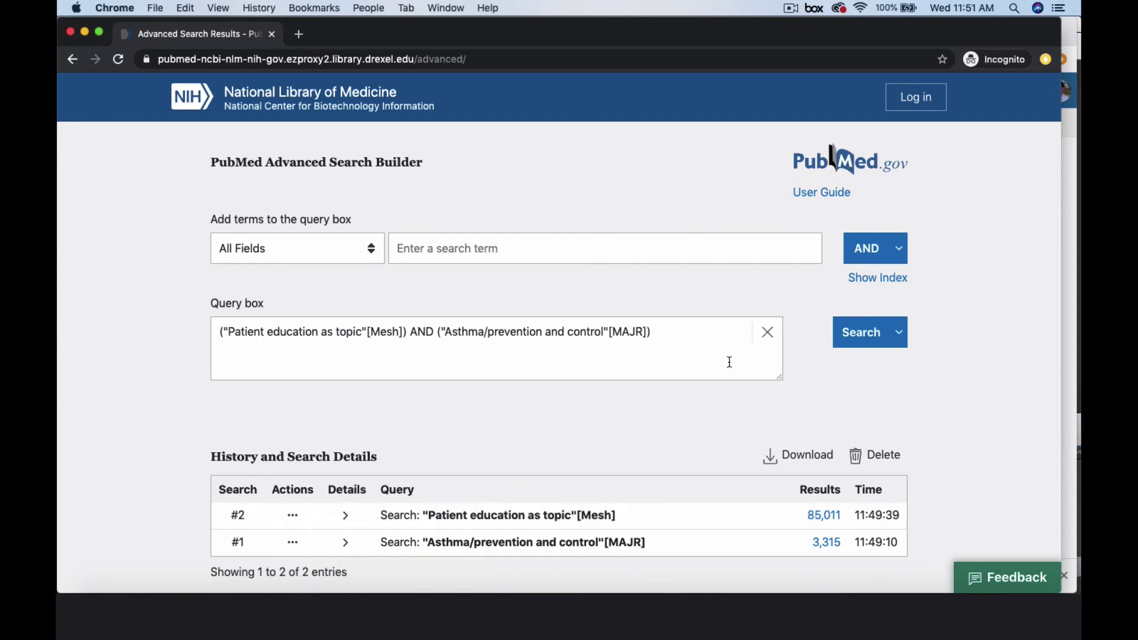
{"action": "left_click", "coordinate": [902, 339]}
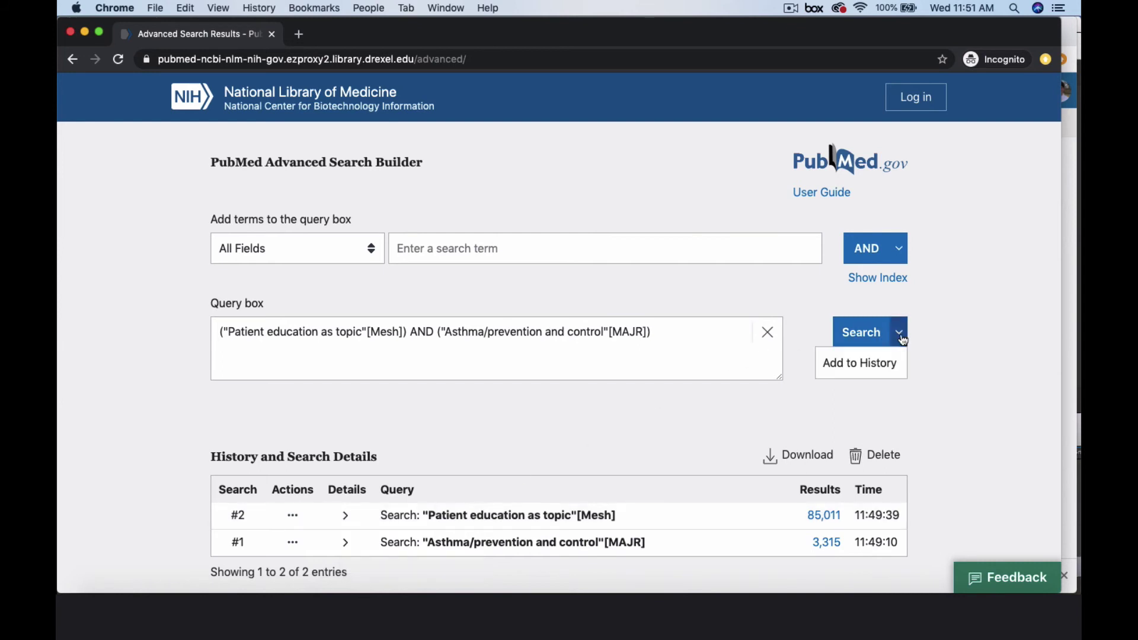
Save the combined query to history as search #3 (380 results), keeping All Fields.
{"action": "left_click", "coordinate": [880, 362]}
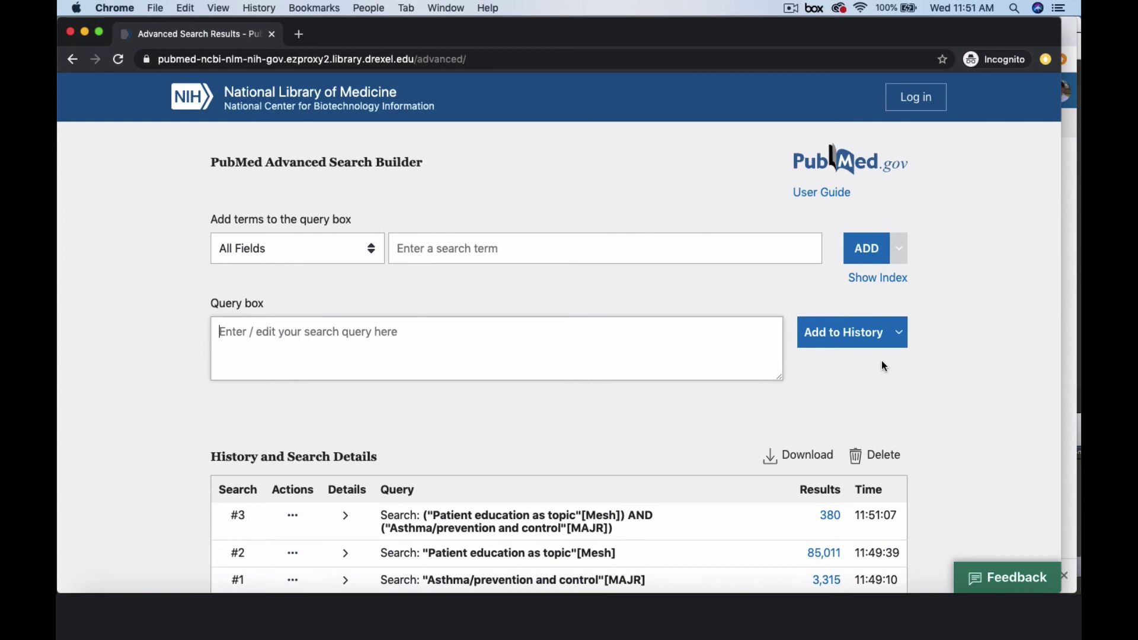
{"action": "left_click", "coordinate": [365, 251]}
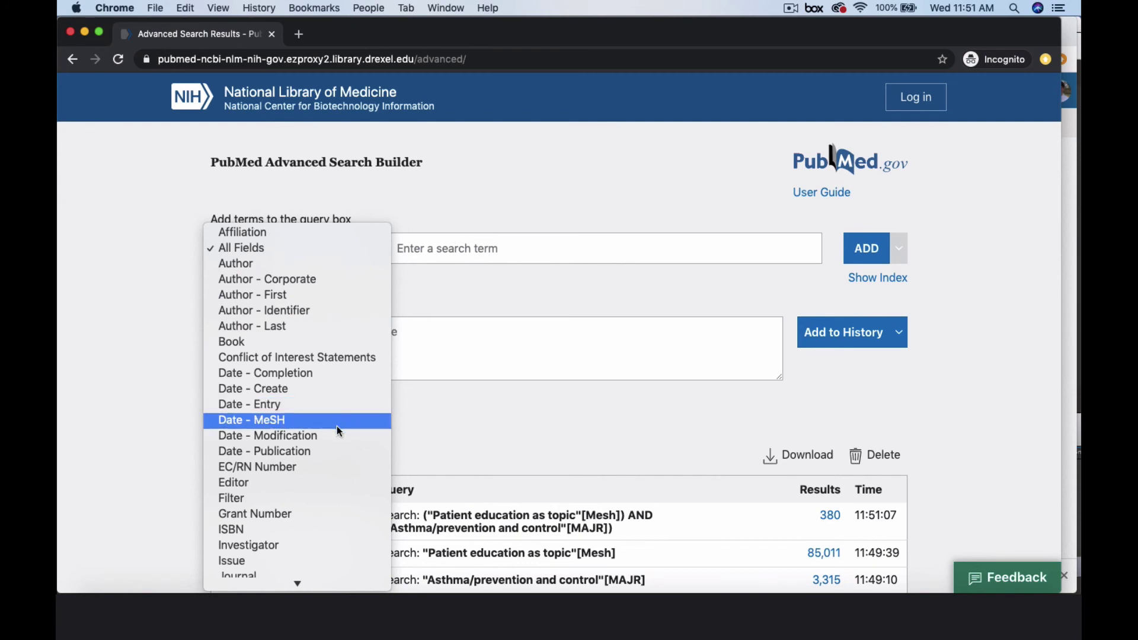
{"action": "scroll", "coordinate": [338, 427], "scroll_direction": "down", "scroll_amount": 3}
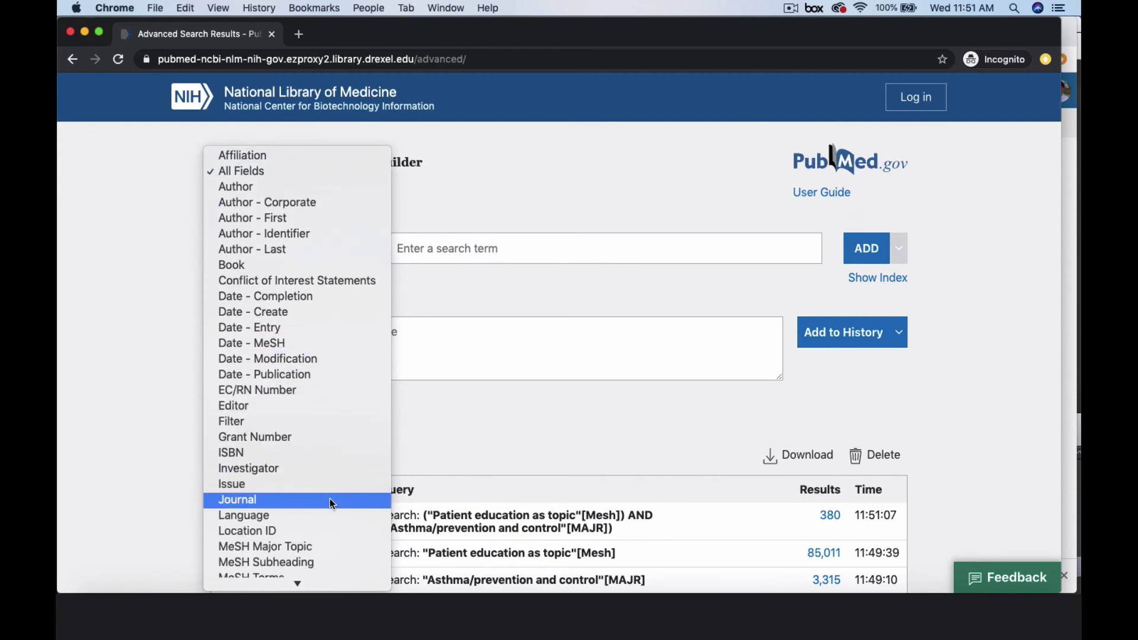
{"action": "left_click", "coordinate": [513, 263]}
{"action": "left_click", "coordinate": [469, 255]}
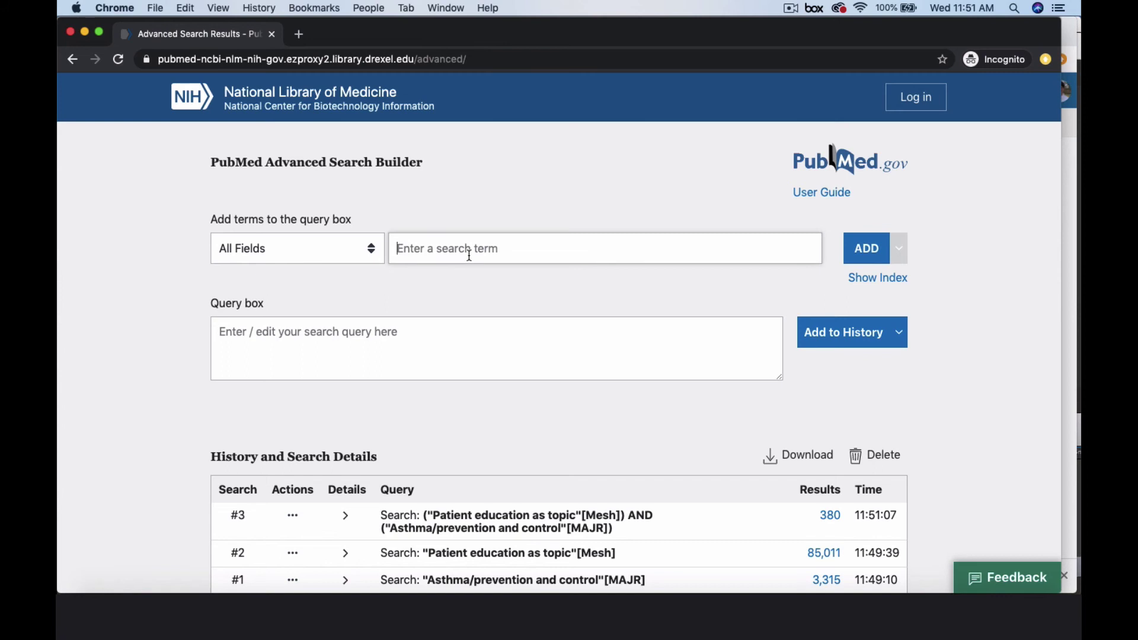
Add 'self-management' limited to Title/Abstract to the query builder.
{"action": "left_click", "coordinate": [329, 250]}
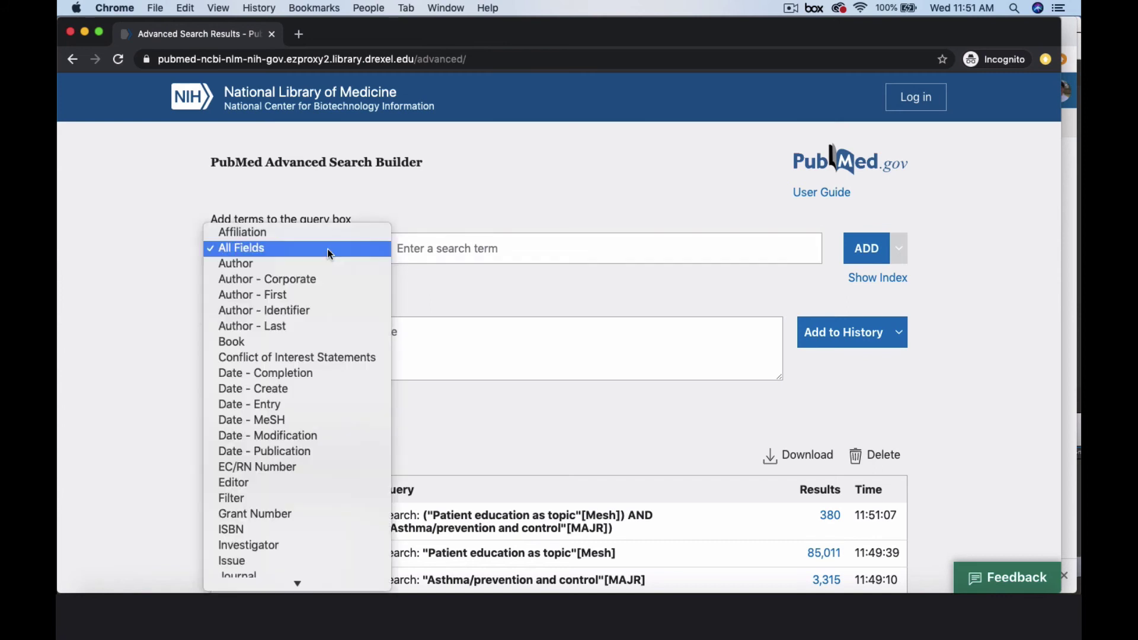
{"action": "scroll", "coordinate": [315, 359], "scroll_direction": "down", "scroll_amount": 6}
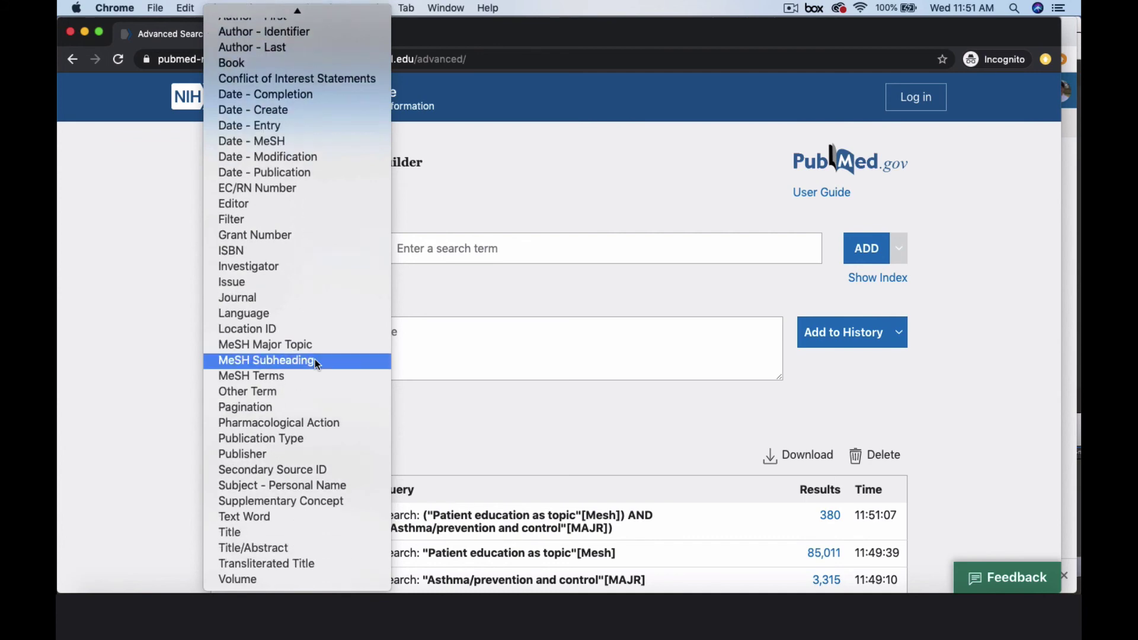
{"action": "left_click", "coordinate": [300, 548]}
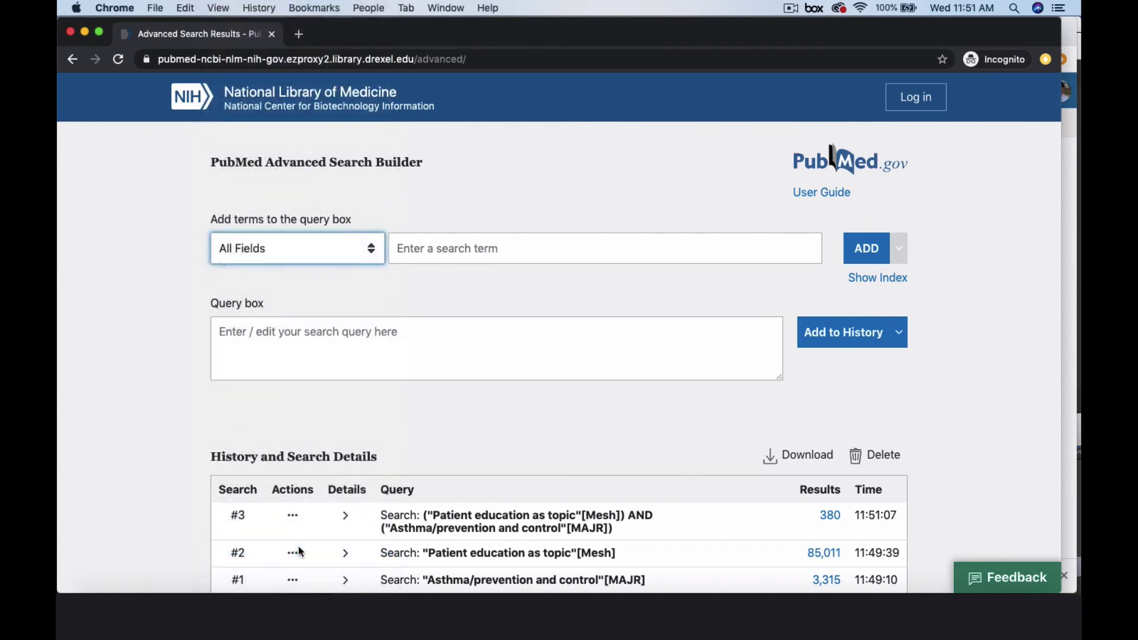
{"action": "left_click", "coordinate": [445, 232]}
{"action": "type", "text": "self-management"}
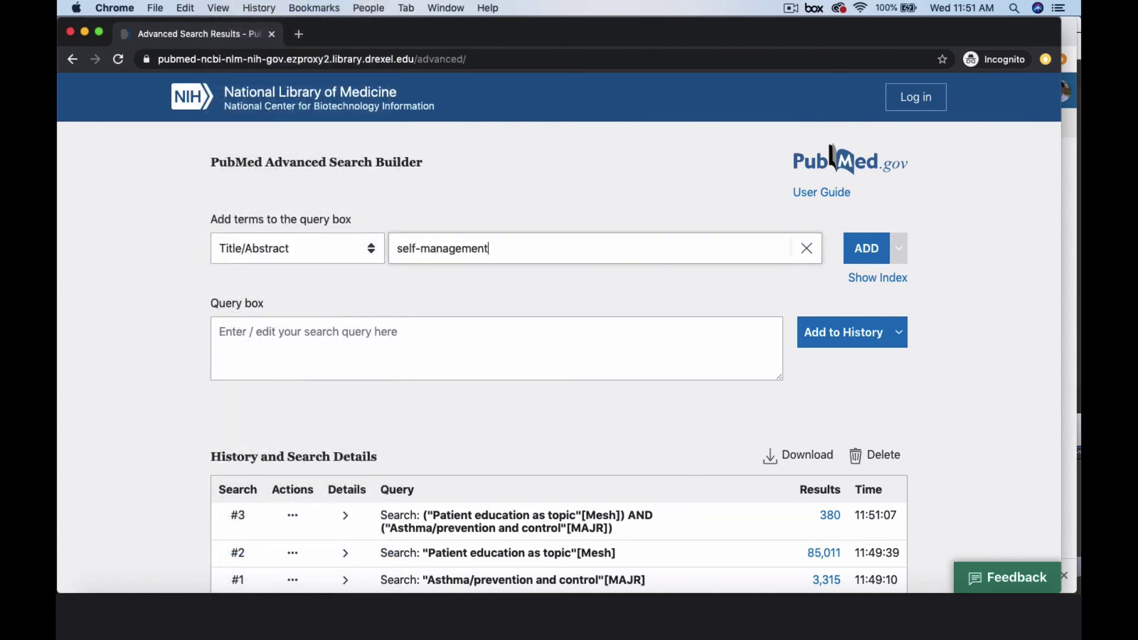
{"action": "left_click", "coordinate": [864, 249]}
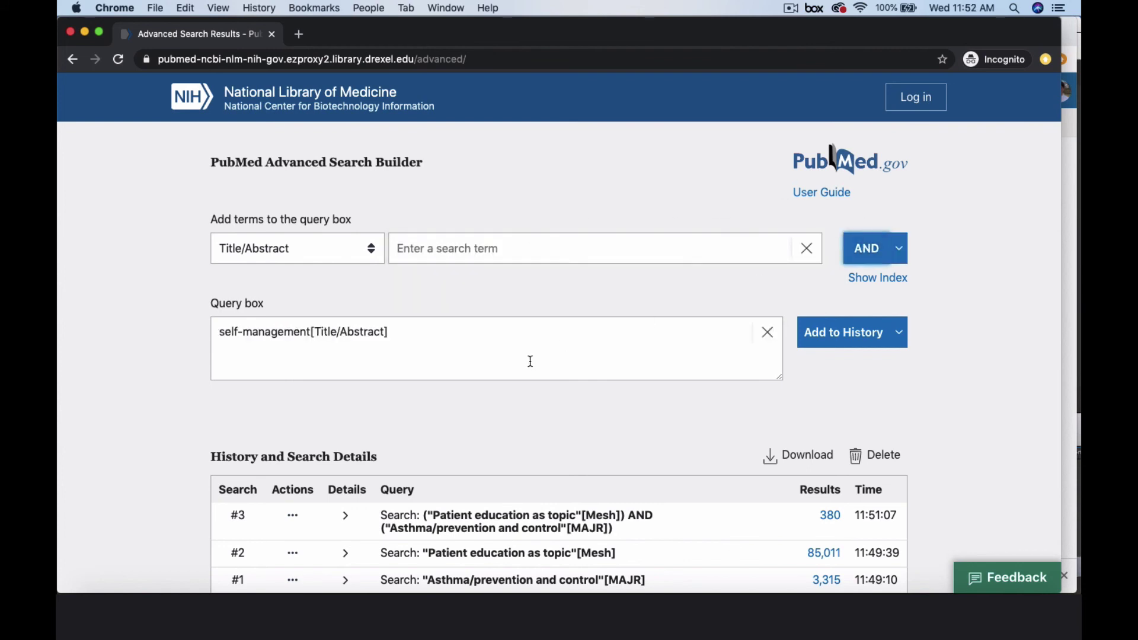
AND search #3 into the query and run it, yielding 79 results.
{"action": "left_click", "coordinate": [293, 516]}
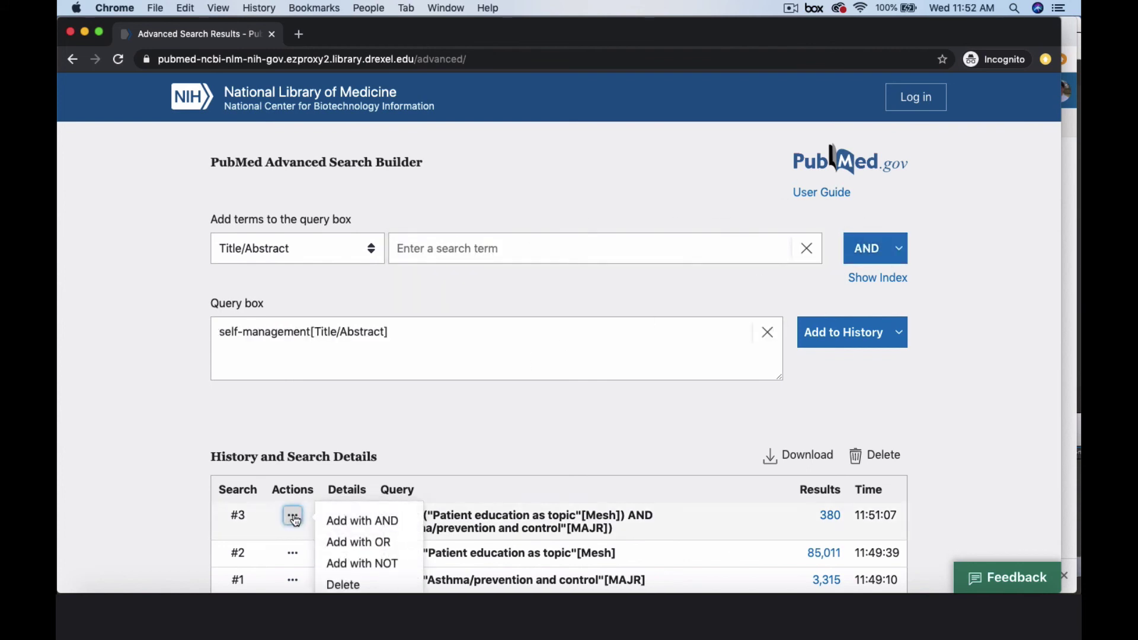
{"action": "left_click", "coordinate": [346, 514]}
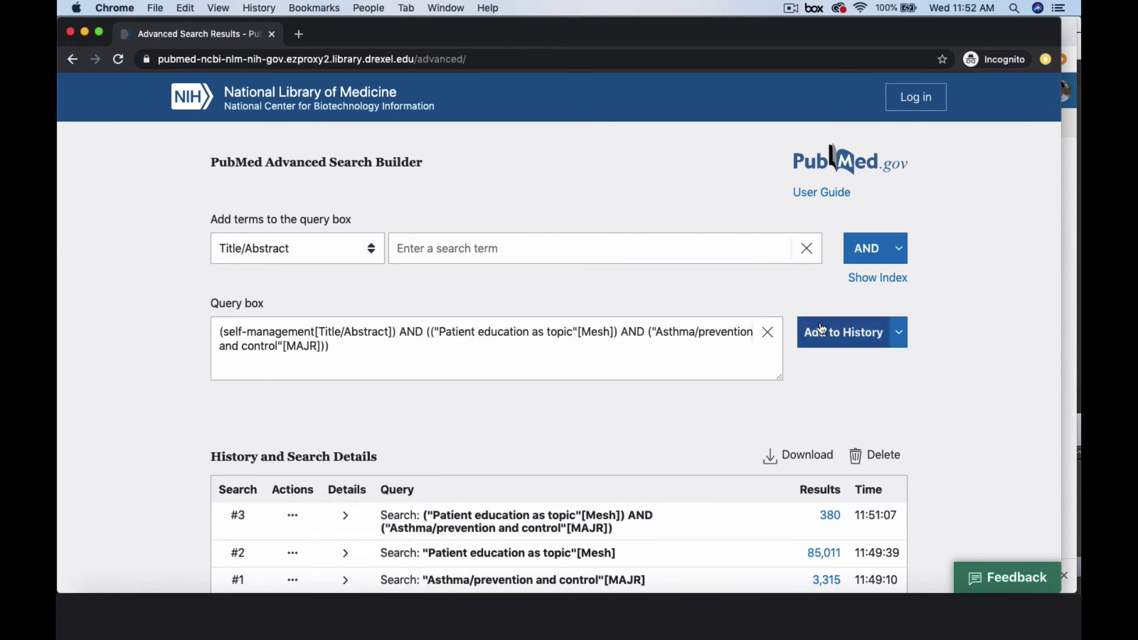
{"action": "left_click", "coordinate": [899, 332]}
{"action": "left_click", "coordinate": [867, 356]}
{"action": "left_click", "coordinate": [899, 332]}
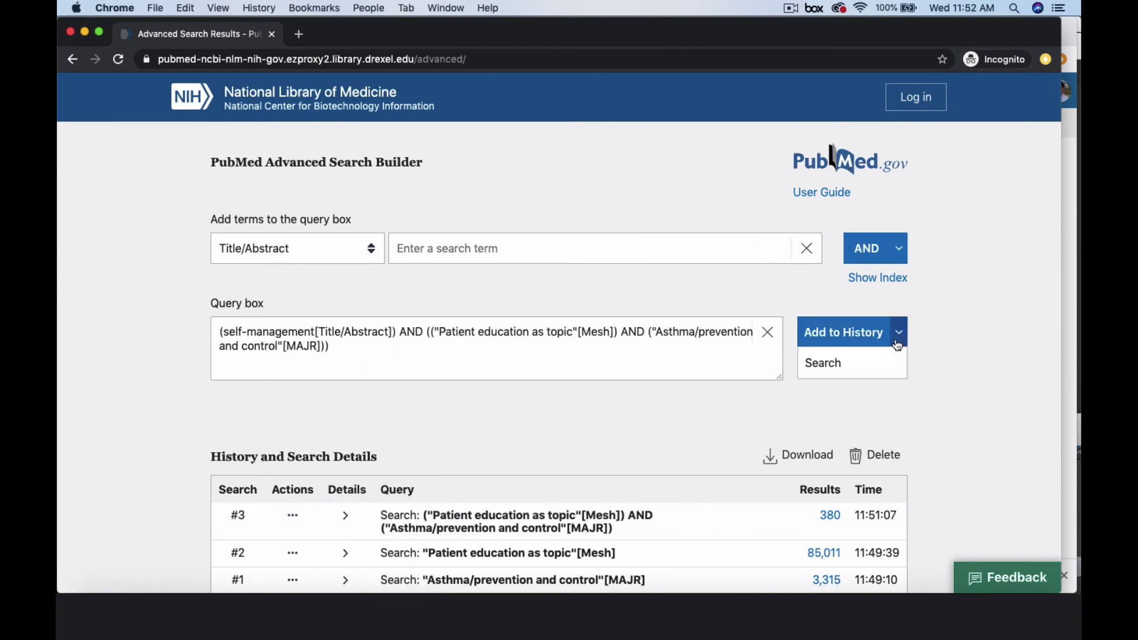
{"action": "left_click", "coordinate": [865, 368]}
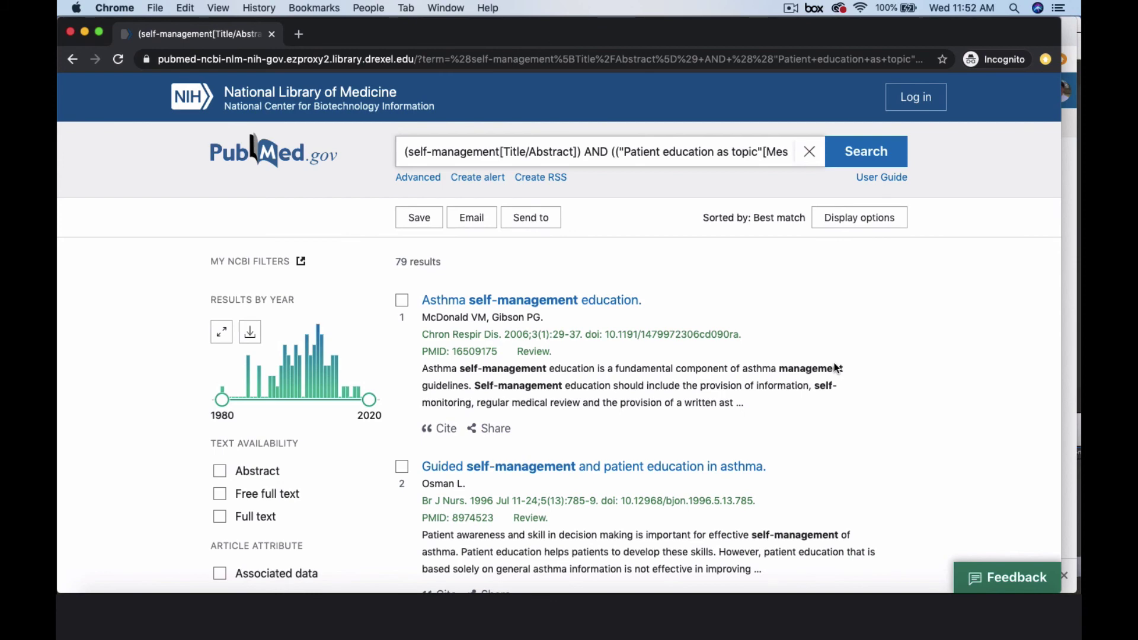
{"action": "scroll", "coordinate": [836, 368], "scroll_direction": "down", "scroll_amount": 5}
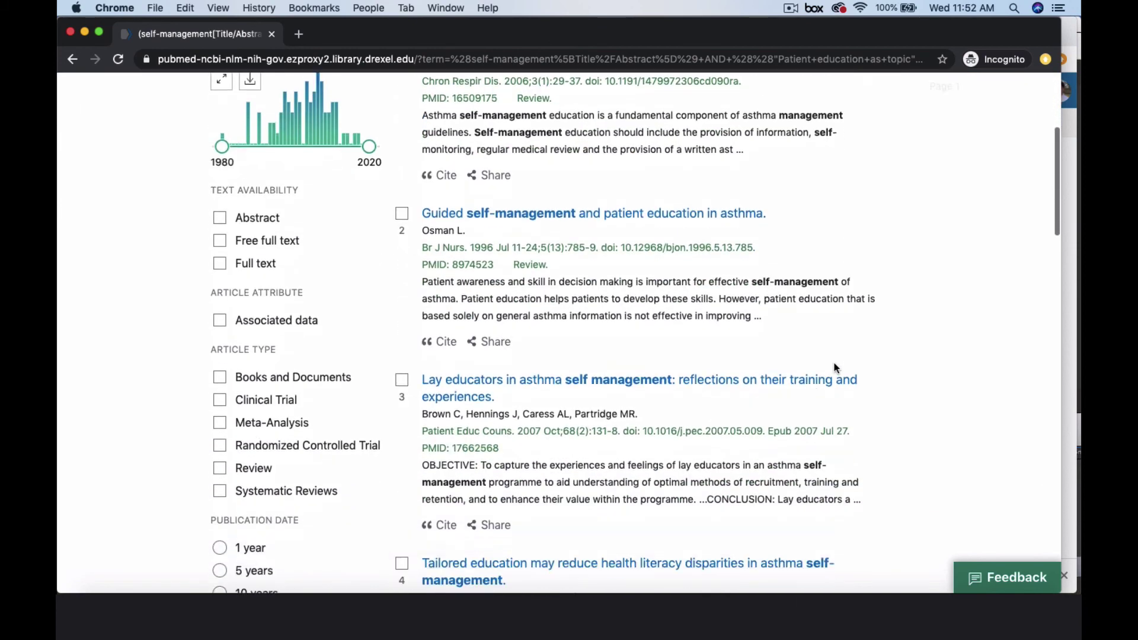
{"action": "scroll", "coordinate": [835, 368], "scroll_direction": "down", "scroll_amount": 6}
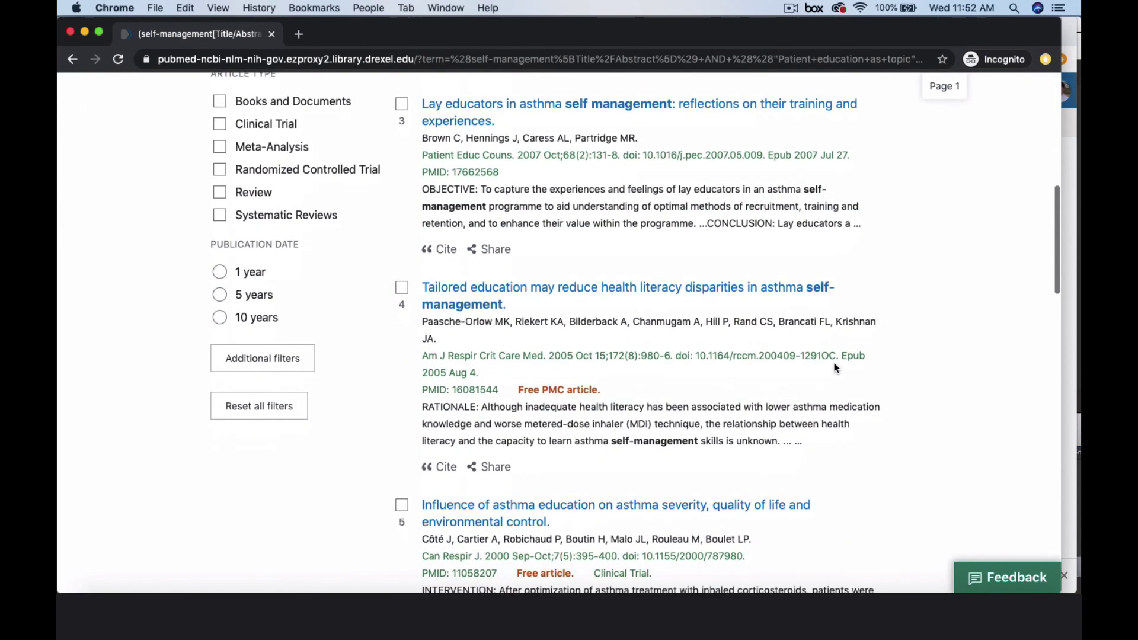
{"action": "scroll", "coordinate": [836, 368], "scroll_direction": "down", "scroll_amount": 2}
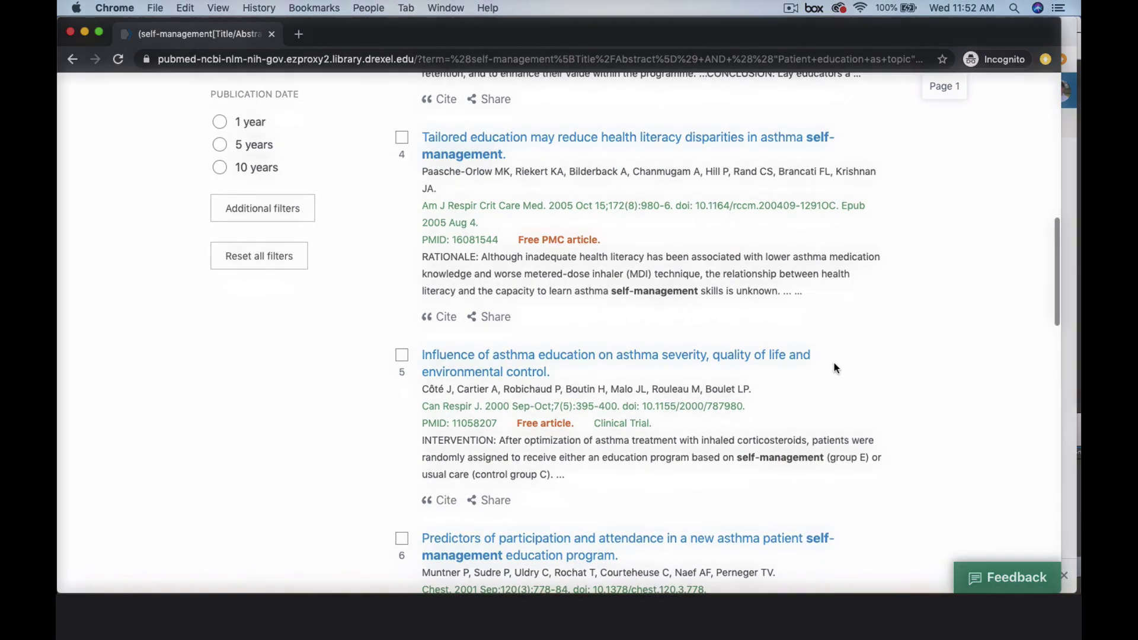